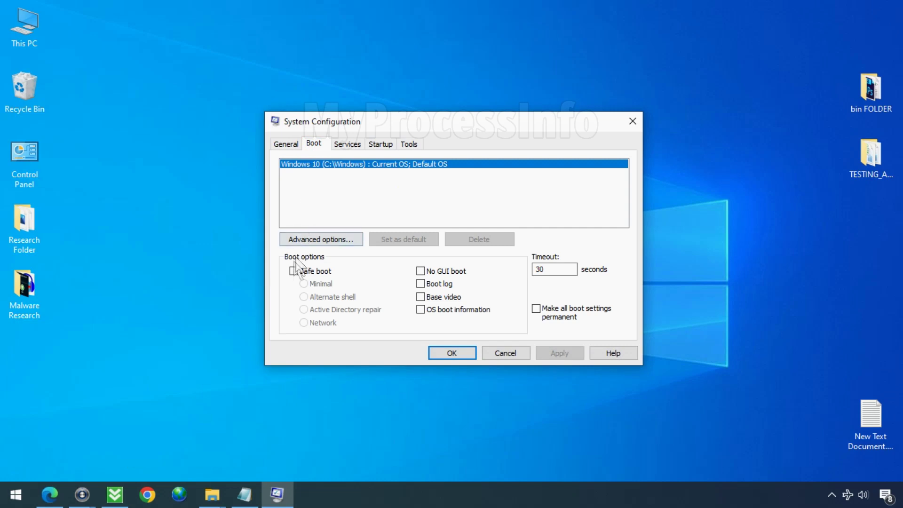
# Step: Enable Safe boot with the Minimal option in the boot settings, apply it and restart the computer
pyautogui.click(294, 272)
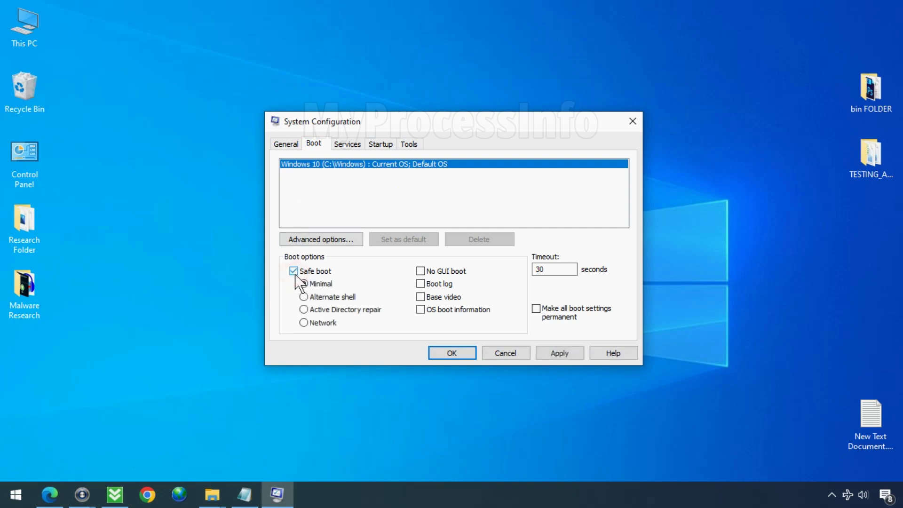
pyautogui.click(558, 354)
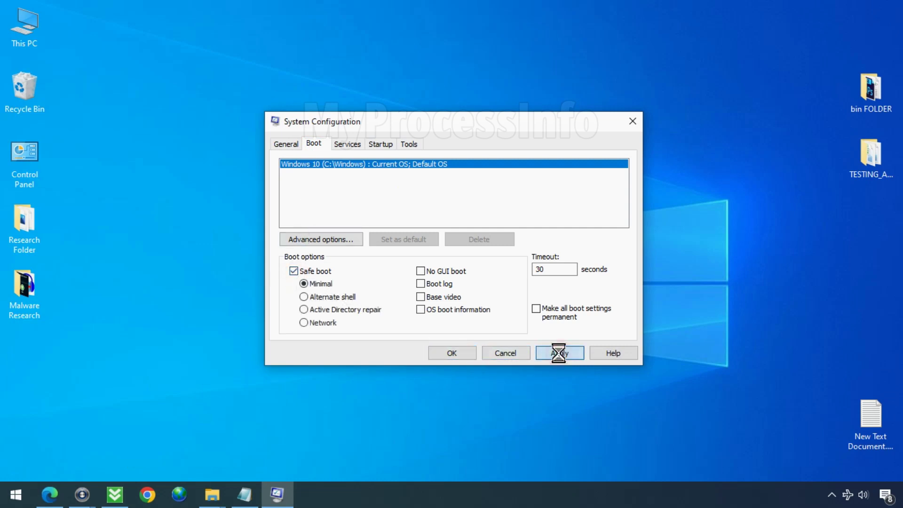
pyautogui.click(457, 349)
pyautogui.click(408, 271)
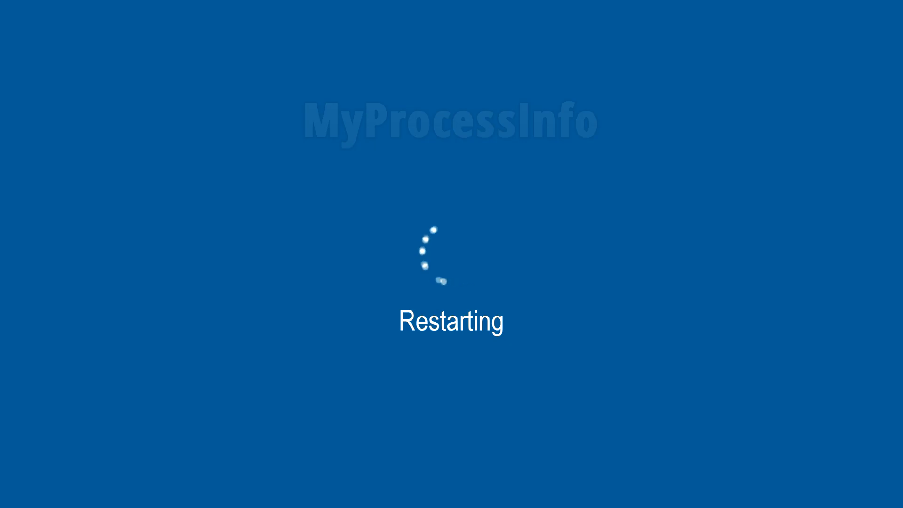
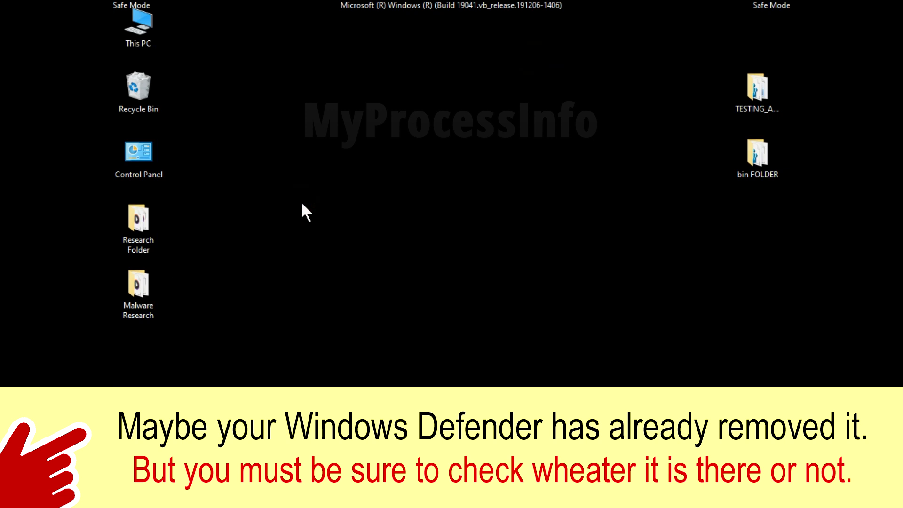
# Step: Open This PC in a maximized window and go to the 123 user folder under C:\Users
pyautogui.click(149, 43)
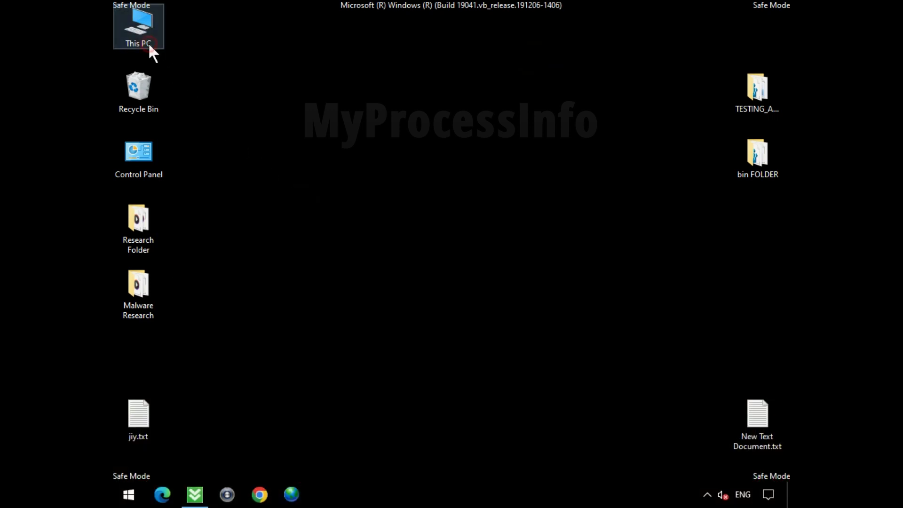
pyautogui.doubleClick(149, 43)
pyautogui.doubleClick(460, 100)
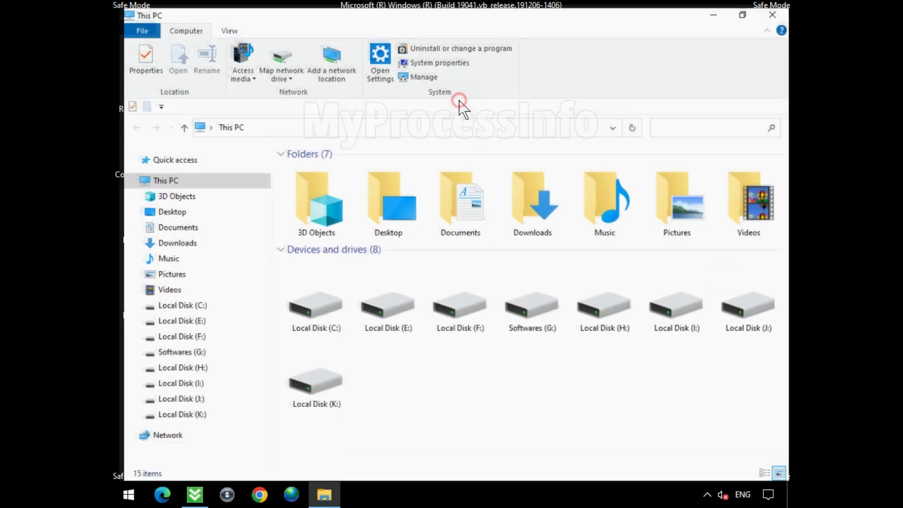
pyautogui.click(208, 304)
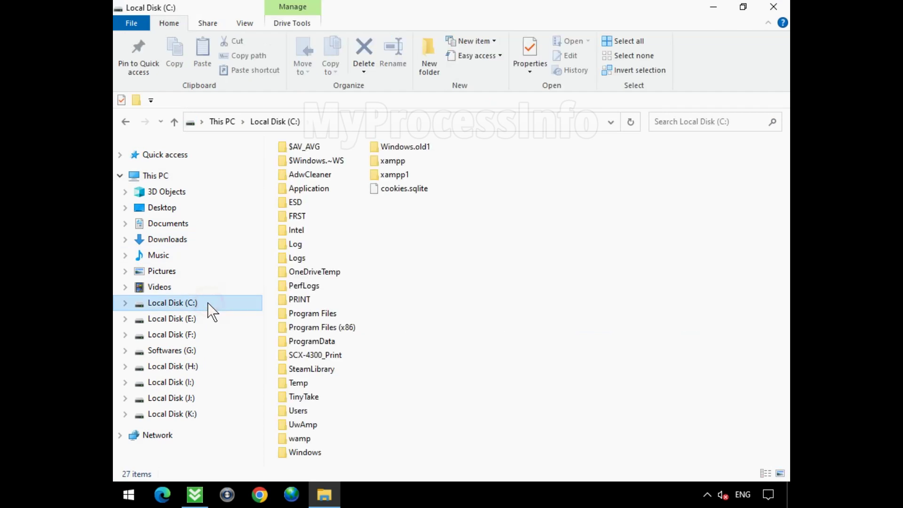
pyautogui.click(332, 410)
pyautogui.doubleClick(332, 410)
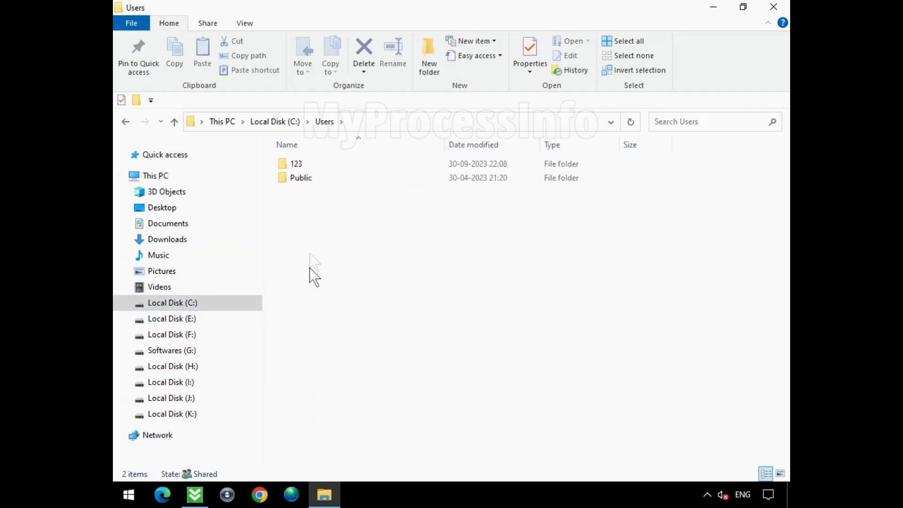
pyautogui.click(297, 164)
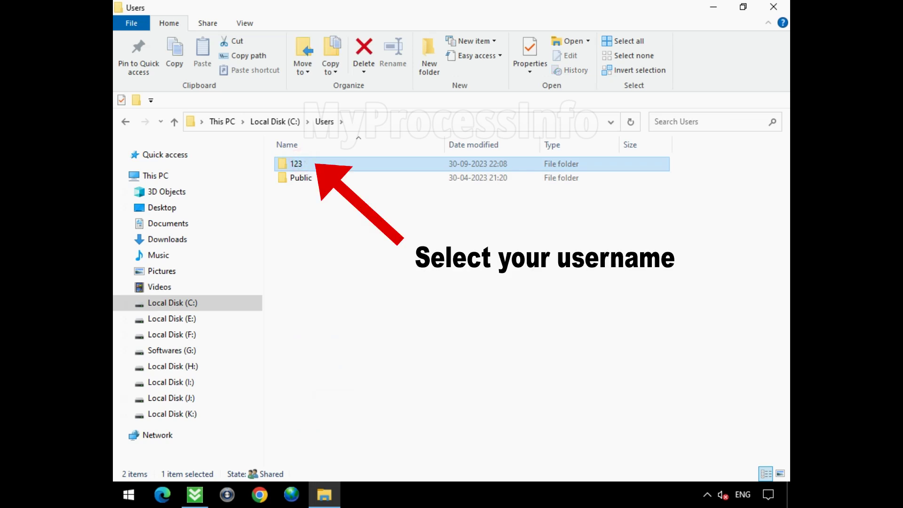
pyautogui.doubleClick(327, 165)
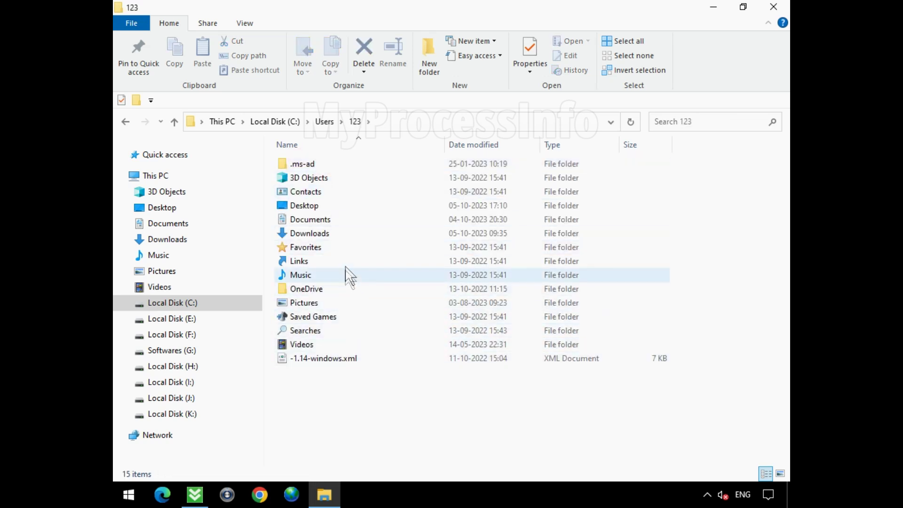
# Step: Show hidden items and open the YtGames folder in AppData\Local\Microsoft
pyautogui.click(245, 23)
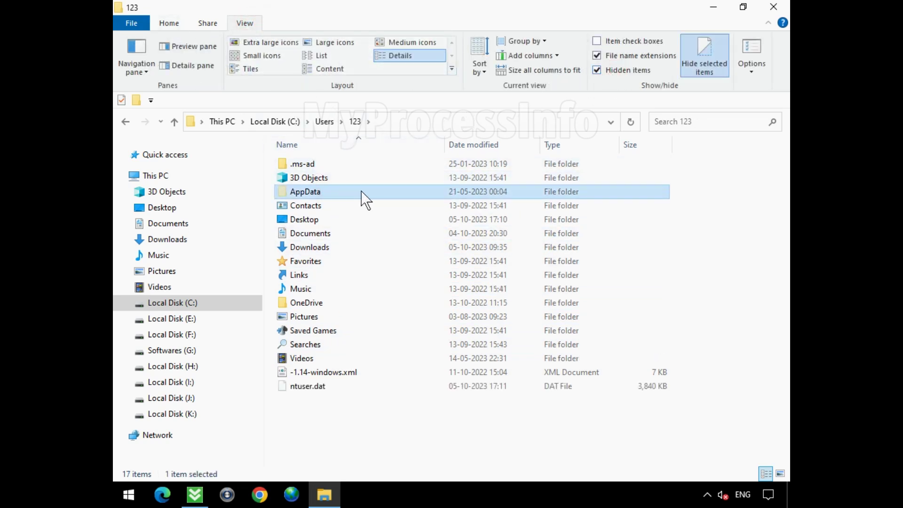
pyautogui.doubleClick(365, 194)
pyautogui.doubleClick(370, 166)
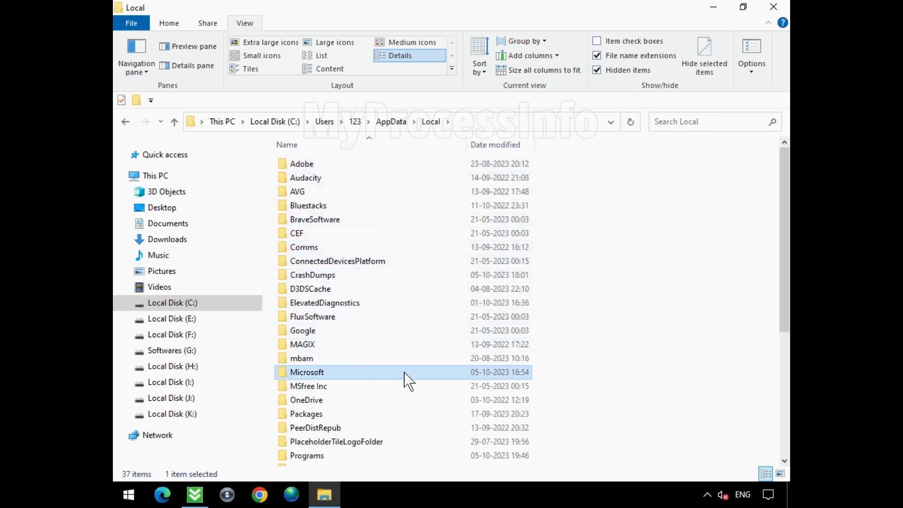
pyautogui.doubleClick(404, 374)
pyautogui.click(410, 194)
pyautogui.doubleClick(410, 194)
# Step: Delete ucldr_battlegrounds_gl.exe and its parent YtGames folder, closing the file window when done
pyautogui.rightClick(346, 165)
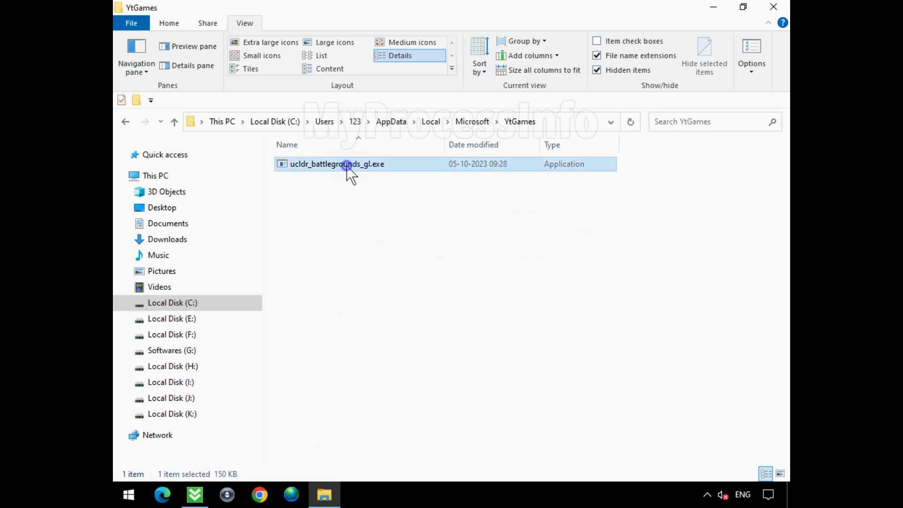
pyautogui.click(484, 423)
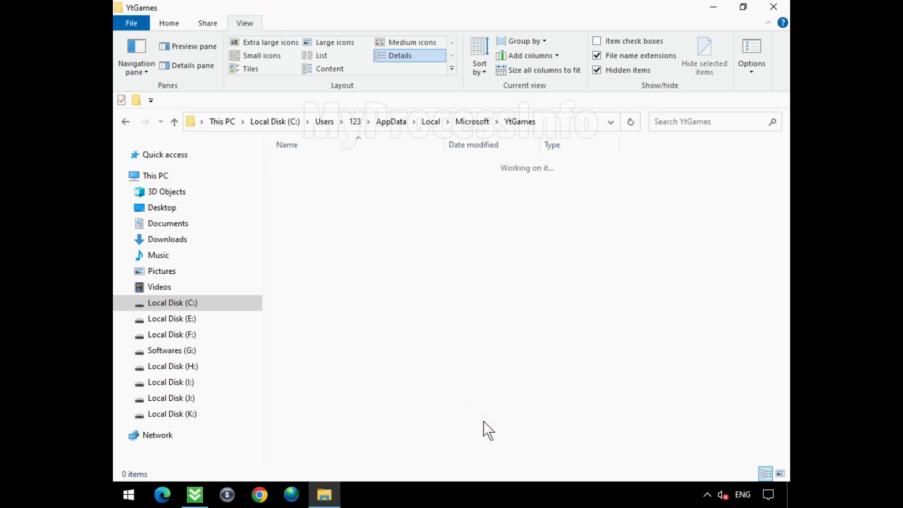
pyautogui.click(125, 121)
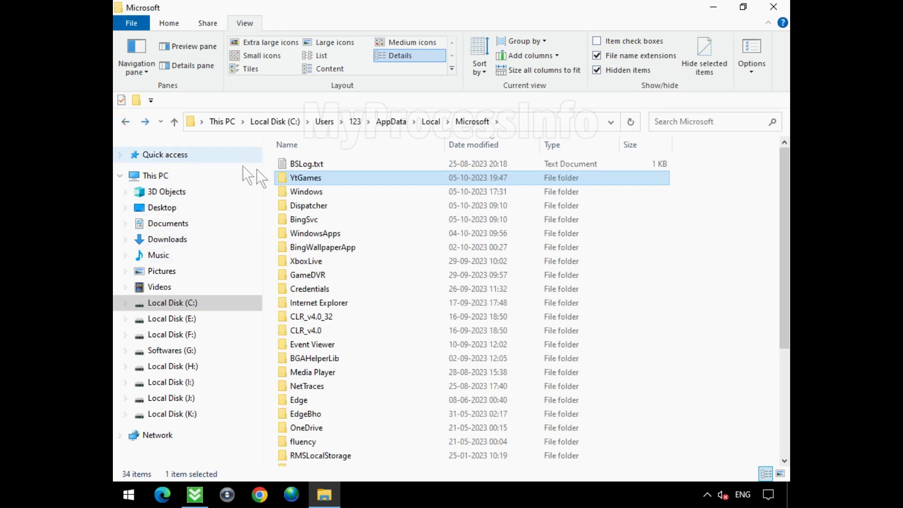
pyautogui.rightClick(339, 177)
pyautogui.click(468, 416)
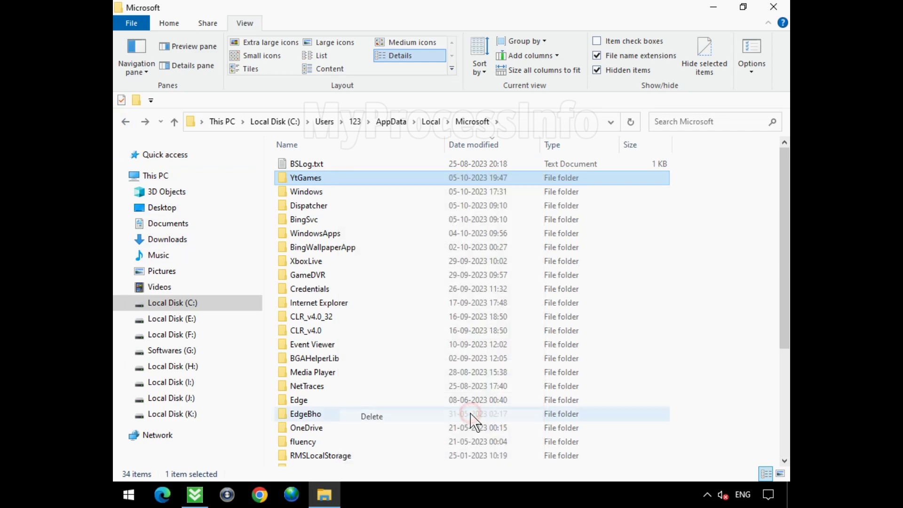
pyautogui.click(774, 9)
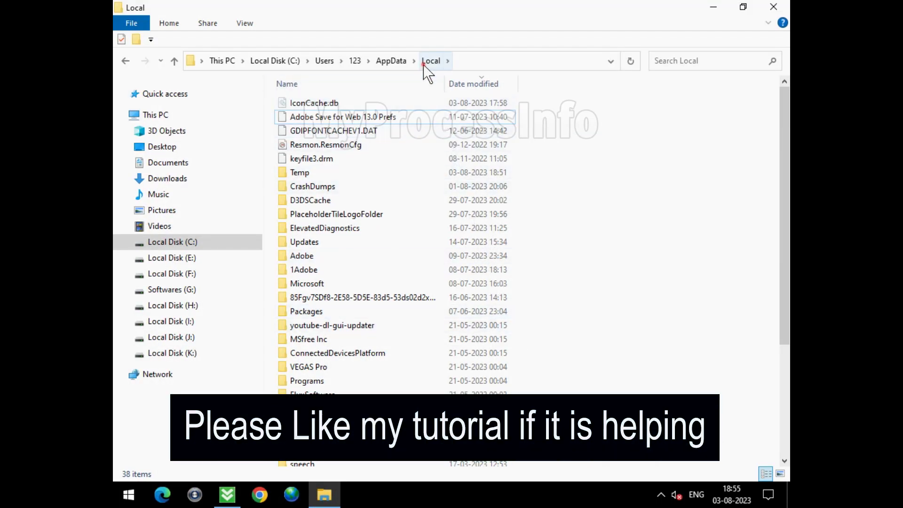
# Step: Open the Temp folder in AppData\Local and inspect the contents of its _ls_m5x0 subfolder
pyautogui.click(402, 175)
pyautogui.doubleClick(402, 175)
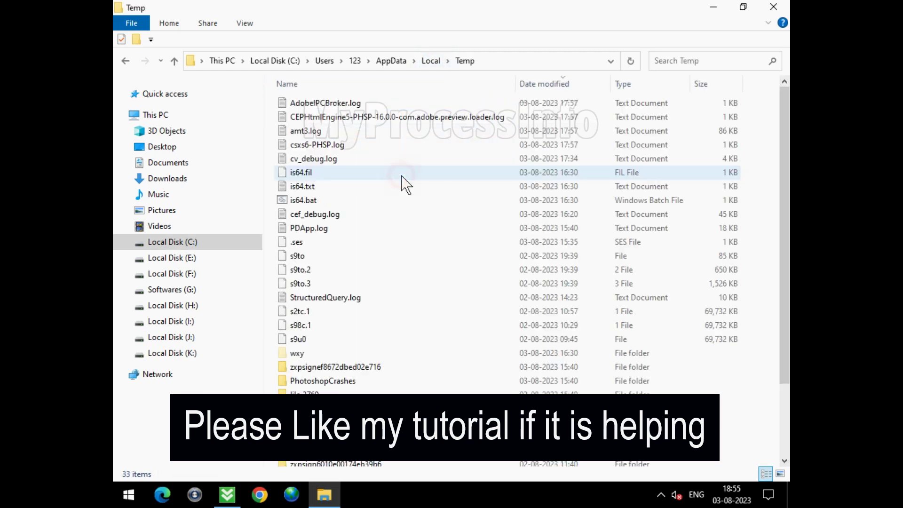
pyautogui.scroll(-2, 417, 228)
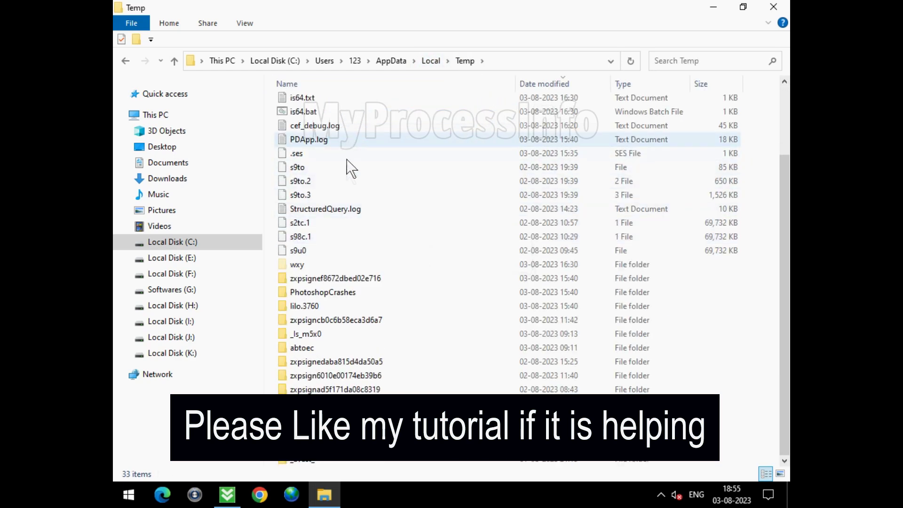
pyautogui.click(335, 333)
pyautogui.doubleClick(382, 334)
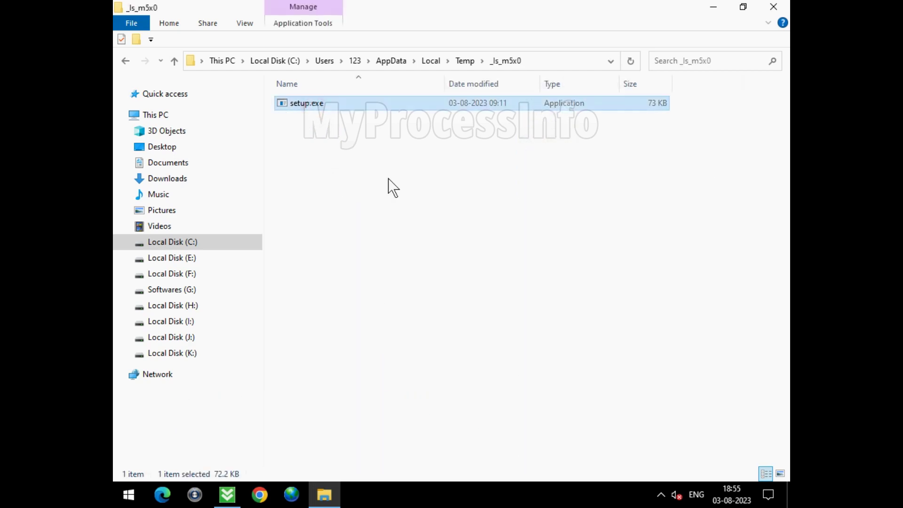
# Step: Return to the Temp folder and look through its files and subfolders for suspicious items
pyautogui.click(465, 61)
pyautogui.click(449, 243)
pyautogui.rightClick(447, 242)
pyautogui.click(447, 257)
pyautogui.scroll(-2, 517, 301)
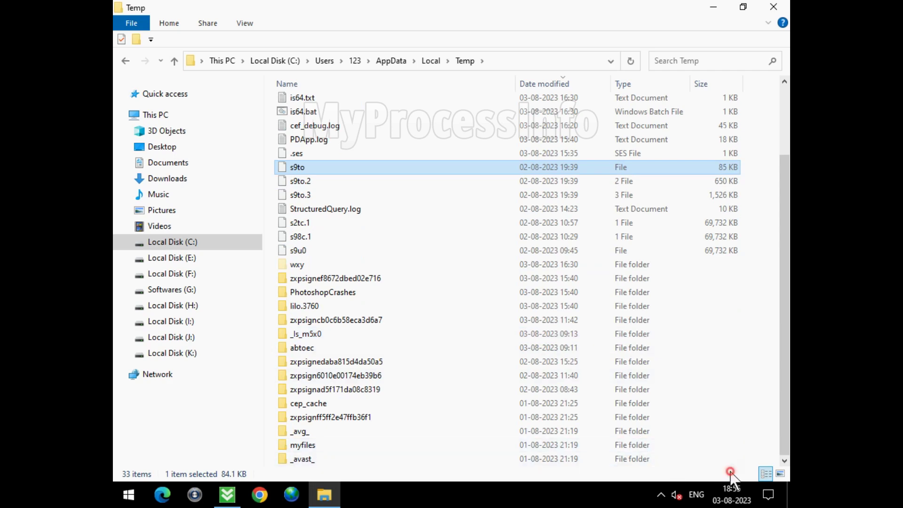
pyautogui.scroll(2, 447, 196)
pyautogui.click(462, 187)
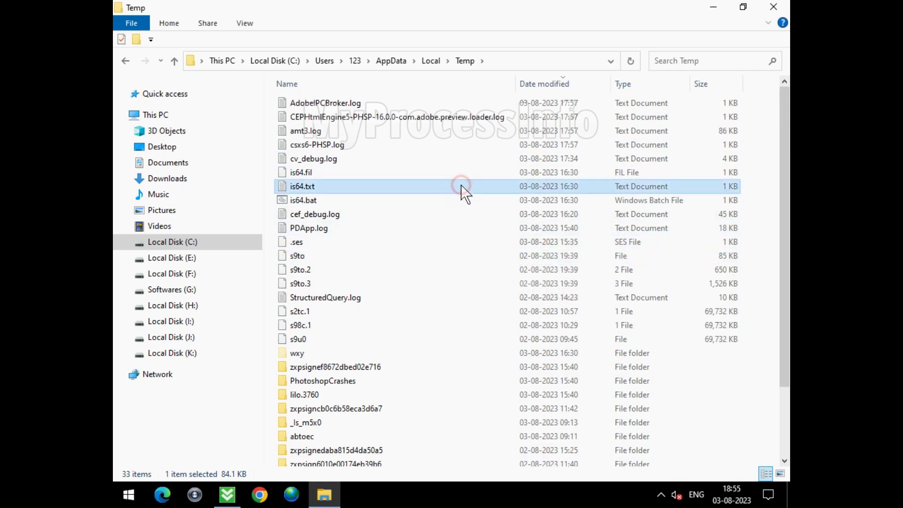
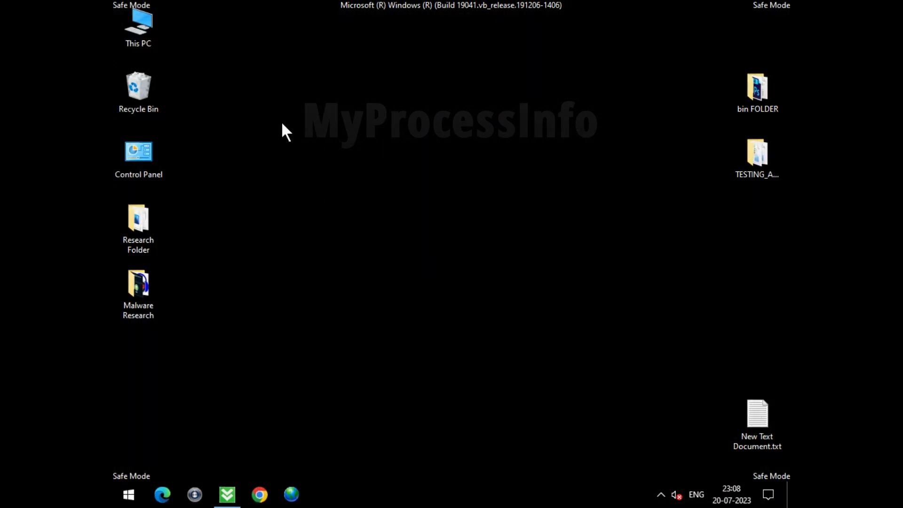
# Step: Open This PC again, maximize the window and go to the ProgramData folder on Local Disk (C:)
pyautogui.doubleClick(150, 16)
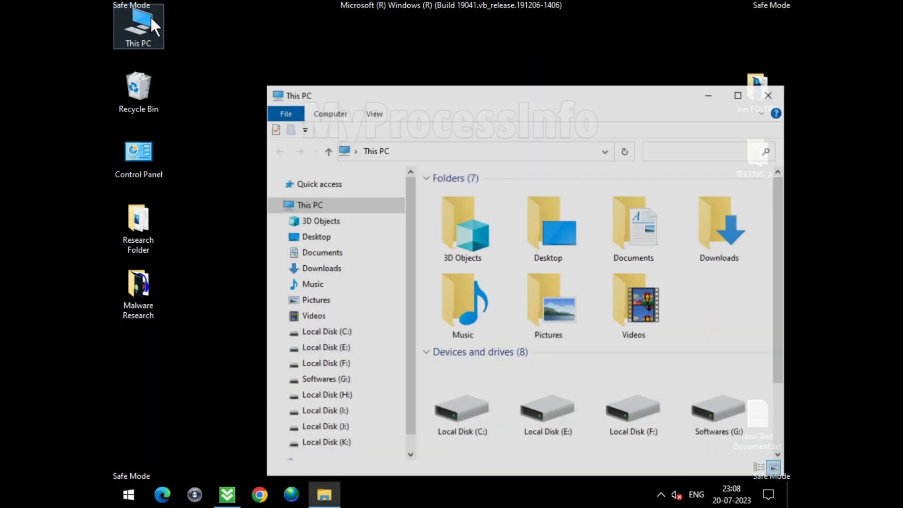
pyautogui.click(355, 331)
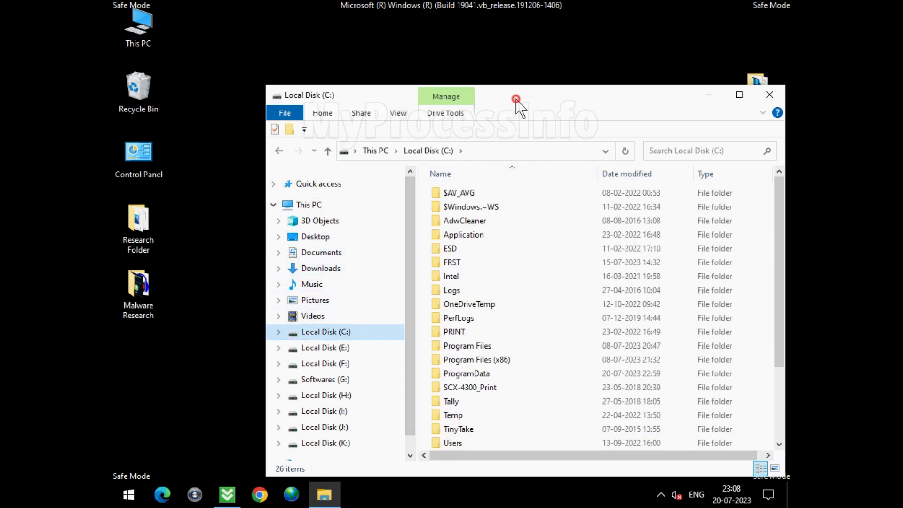
pyautogui.doubleClick(516, 99)
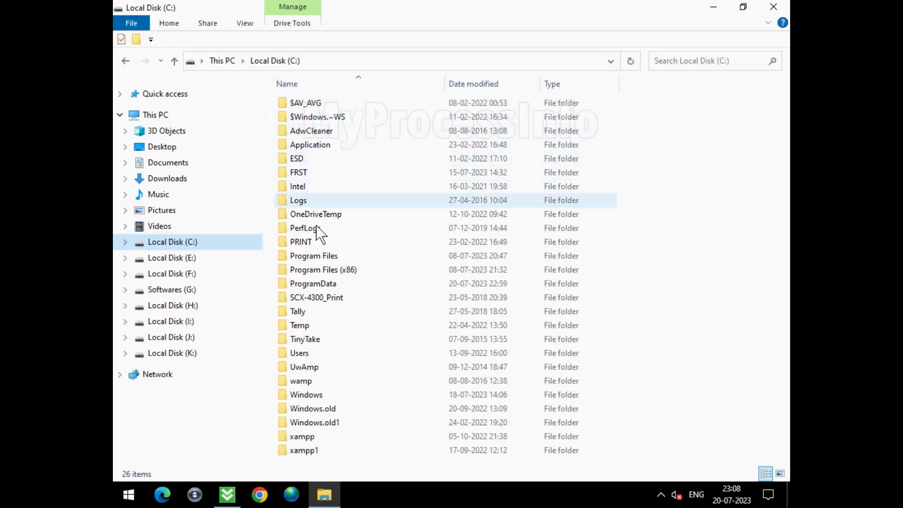
pyautogui.click(347, 285)
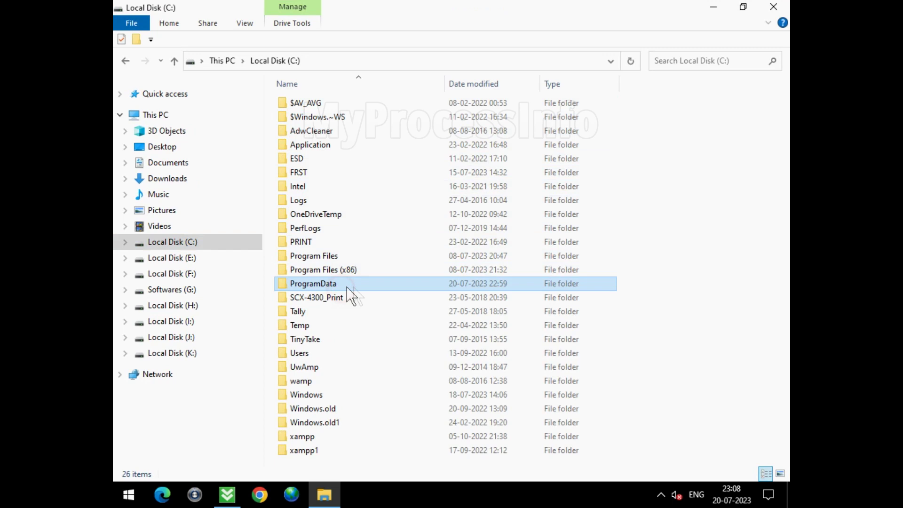
pyautogui.doubleClick(403, 283)
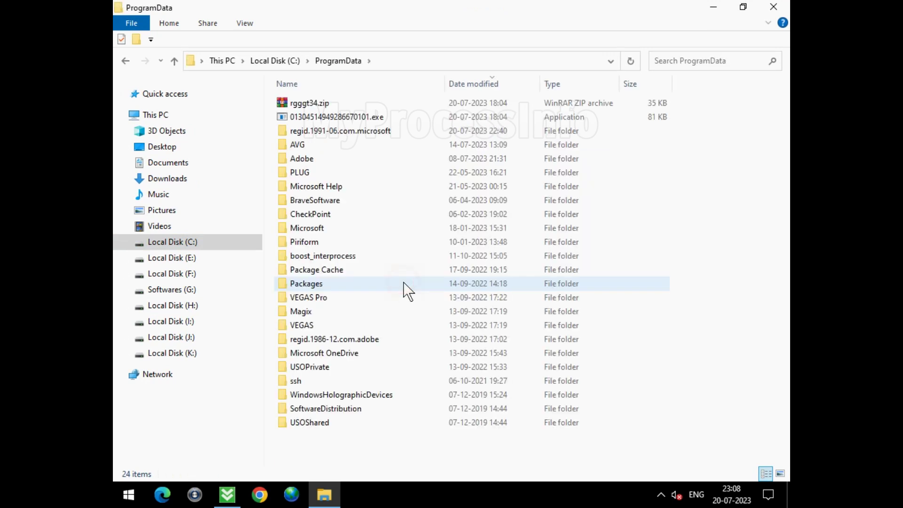
# Step: Open the Windows Defender folder inside ProgramData\Microsoft
pyautogui.click(331, 224)
pyautogui.doubleClick(390, 223)
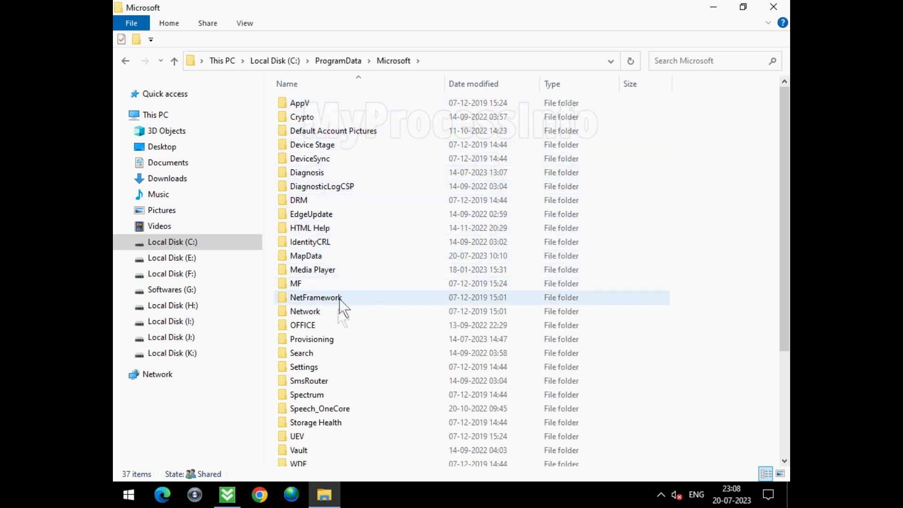
pyautogui.scroll(-3, 327, 421)
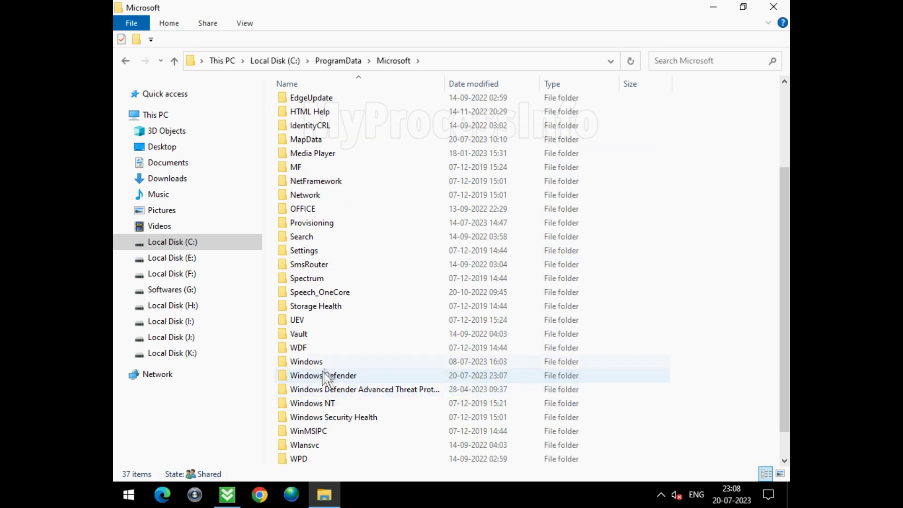
pyautogui.click(433, 378)
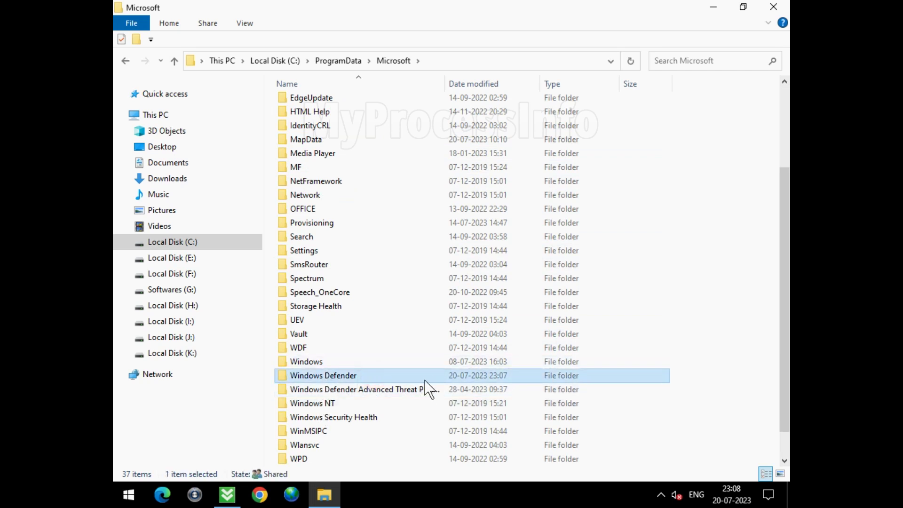
pyautogui.doubleClick(427, 377)
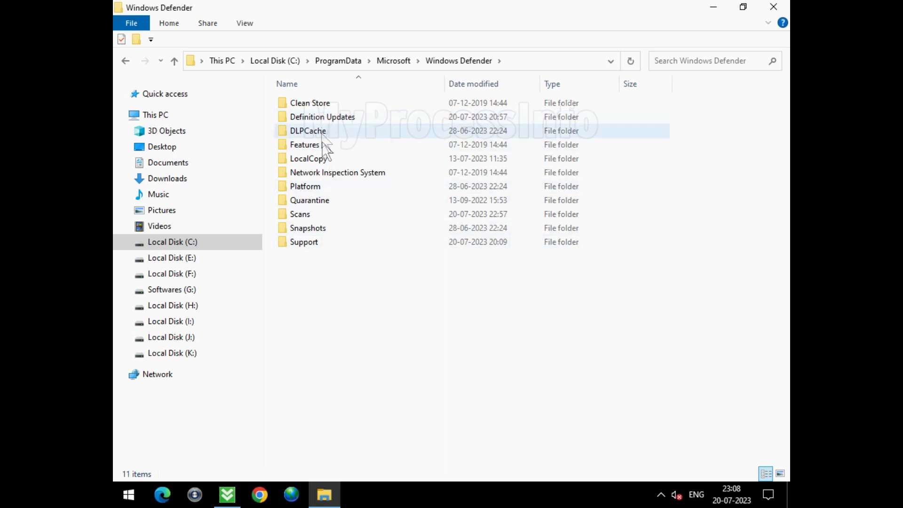
# Step: Delete the Quarantine folder from the Windows Defender folder
pyautogui.click(328, 201)
pyautogui.rightClick(382, 210)
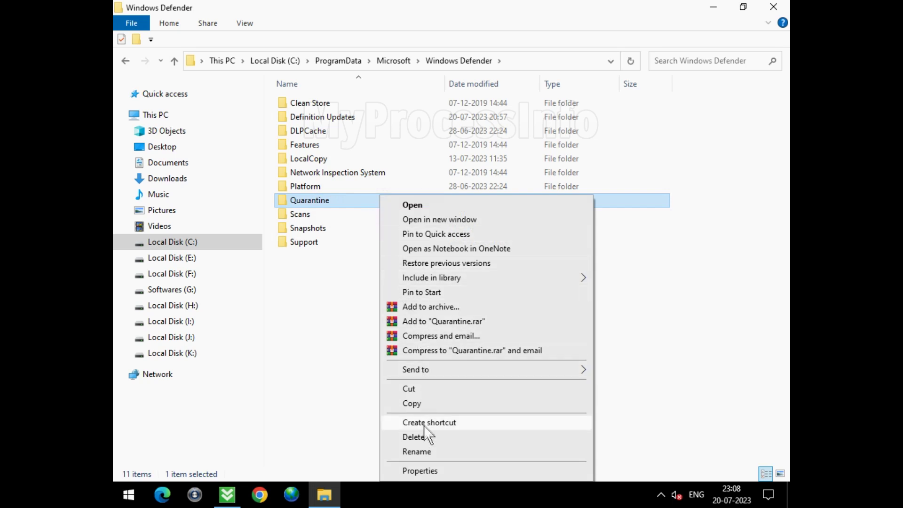
pyautogui.click(424, 436)
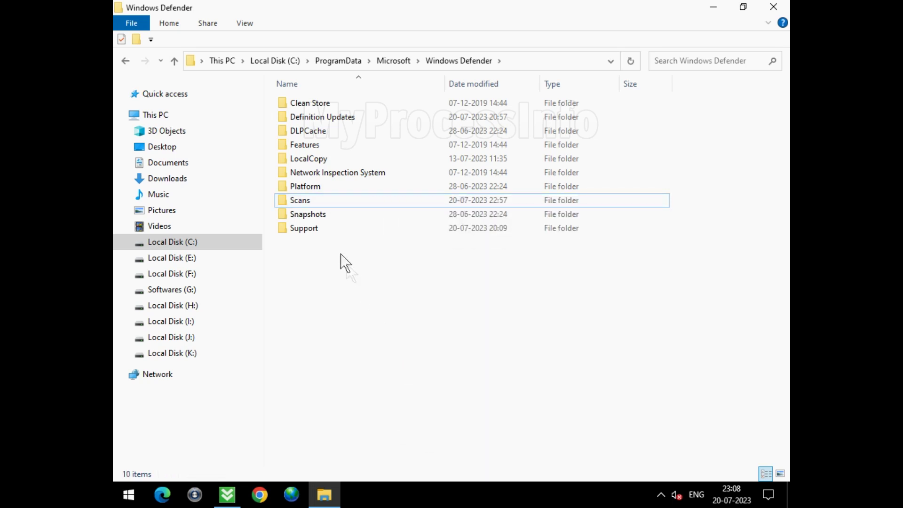
# Step: Delete the Results folder from the Scans\History folder of Windows Defender
pyautogui.doubleClick(340, 199)
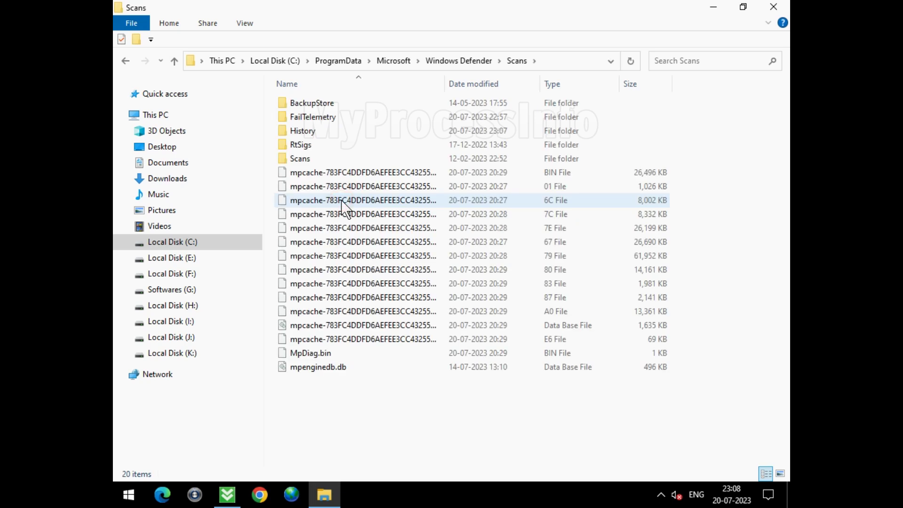
pyautogui.doubleClick(331, 131)
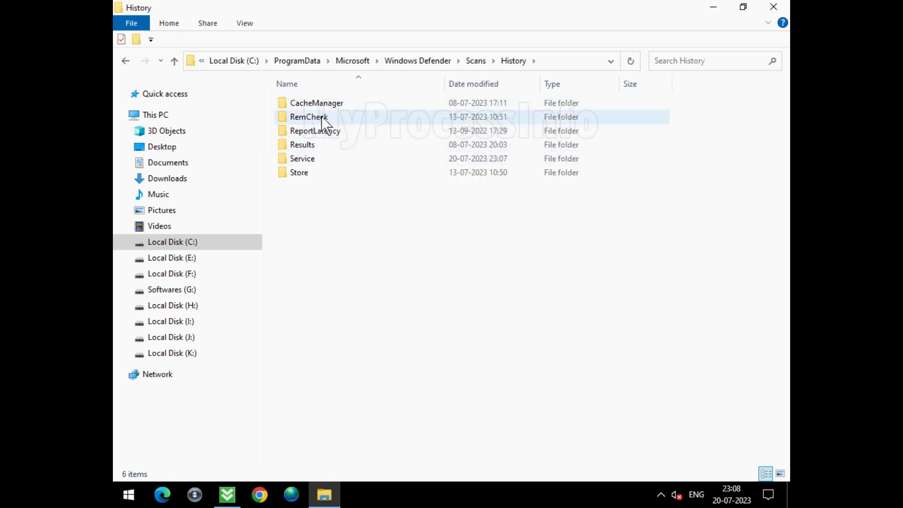
pyautogui.rightClick(328, 144)
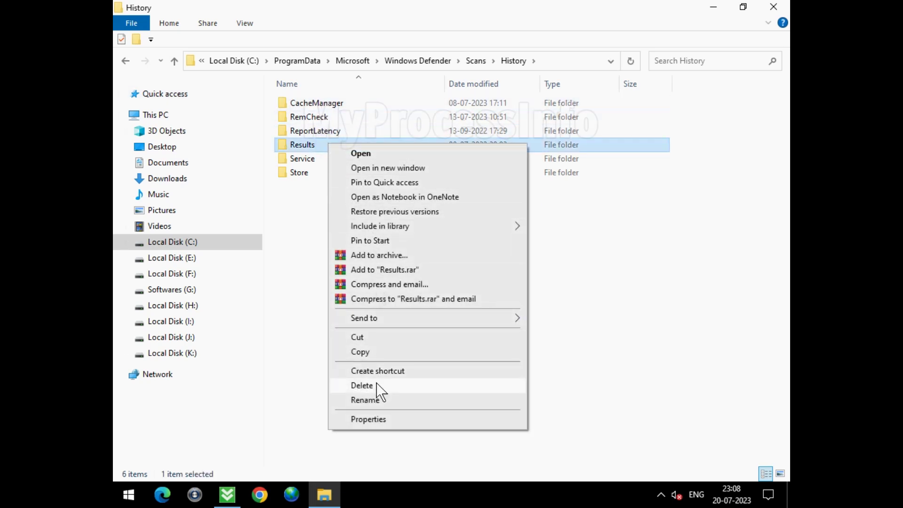
pyautogui.click(376, 385)
# Step: Delete everything inside the History\Service folder, including DetectionHistory and the log files, and close the window
pyautogui.click(330, 145)
pyautogui.doubleClick(330, 145)
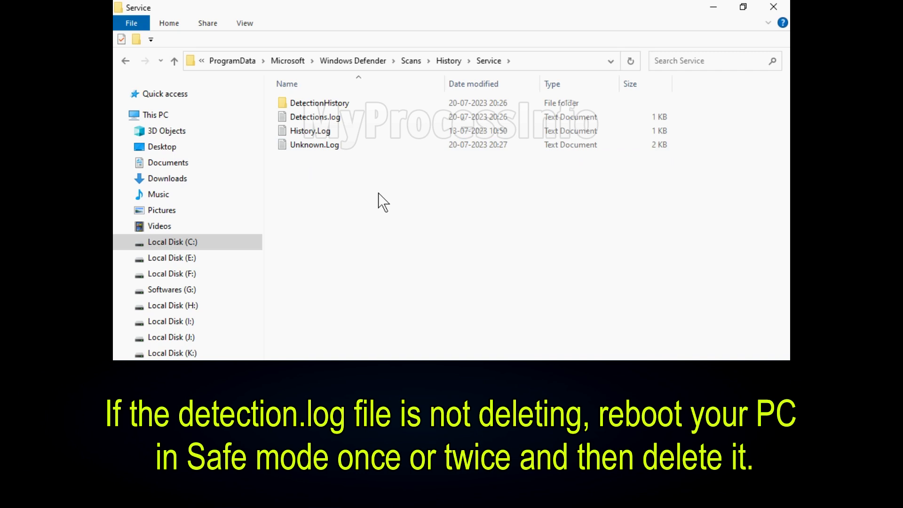
pyautogui.moveTo(403, 210); pyautogui.dragTo(316, 92)
pyautogui.rightClick(353, 141)
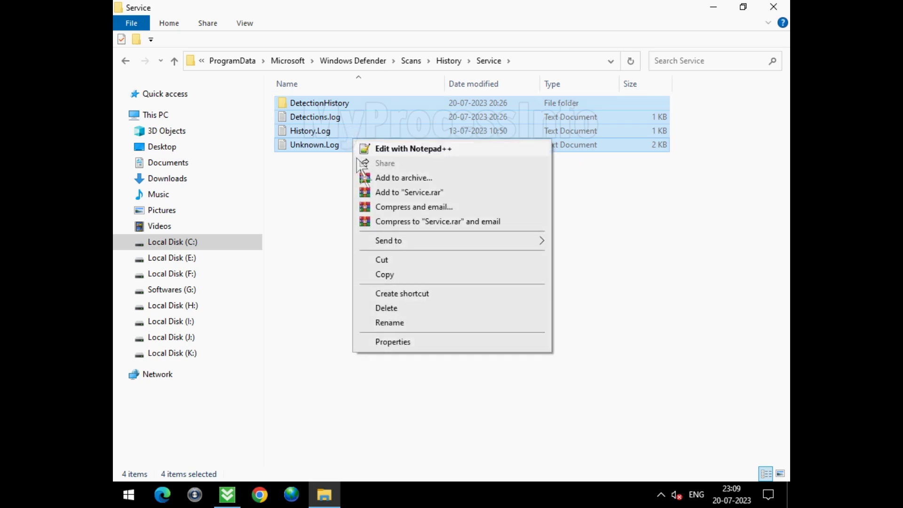
pyautogui.click(418, 309)
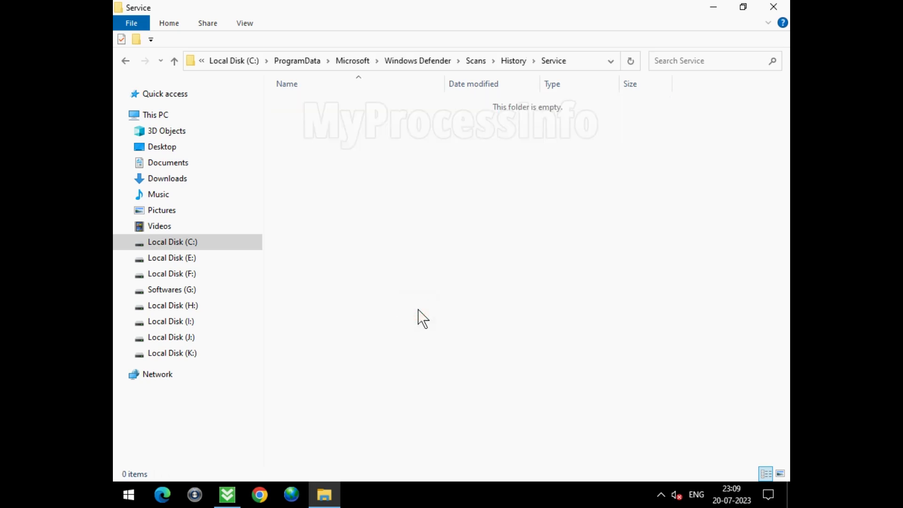
pyautogui.click(777, 9)
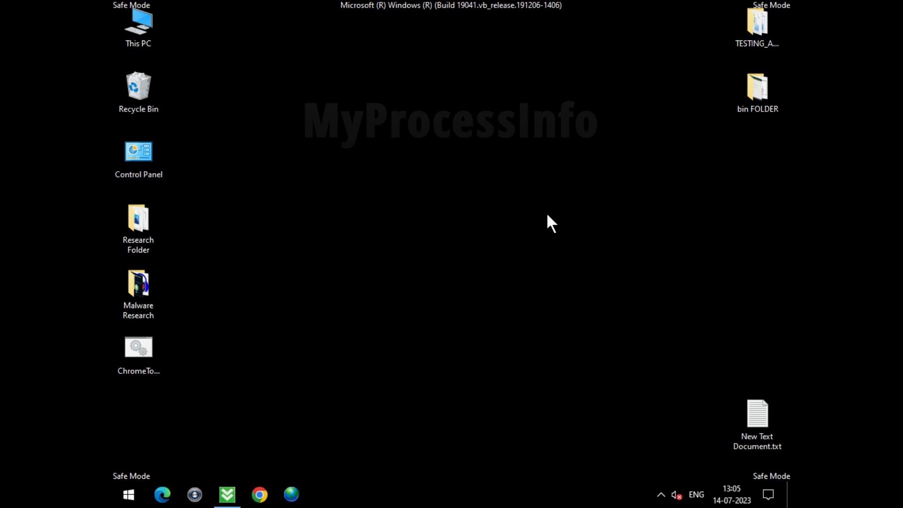
# Step: Open System Configuration by running msconfig
pyautogui.press('super+r')
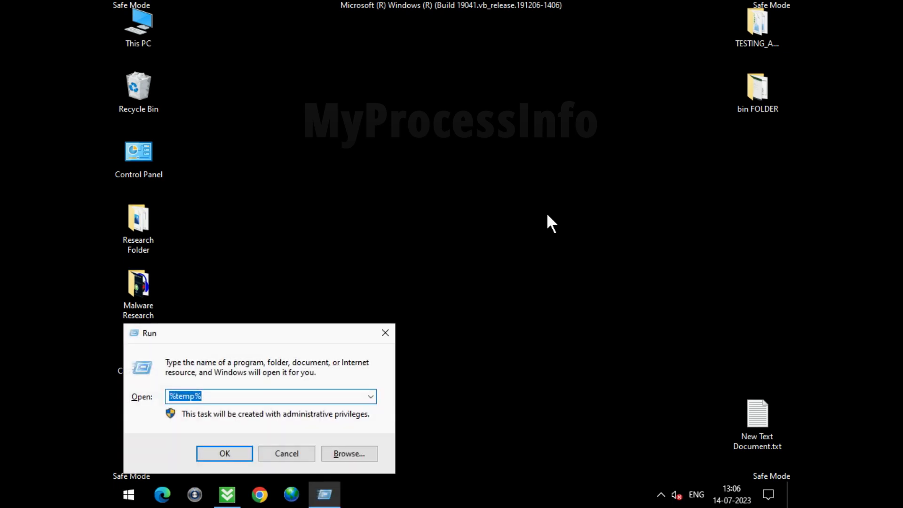
pyautogui.write('MS')
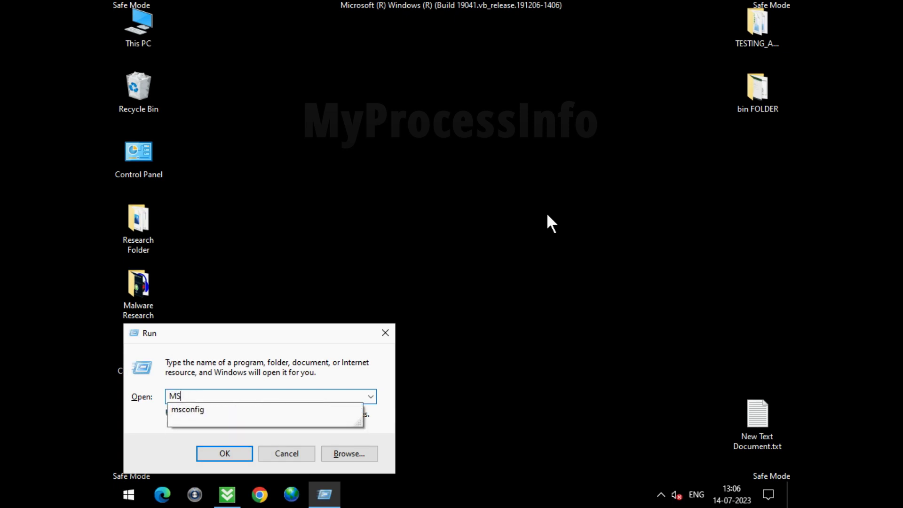
pyautogui.click(230, 410)
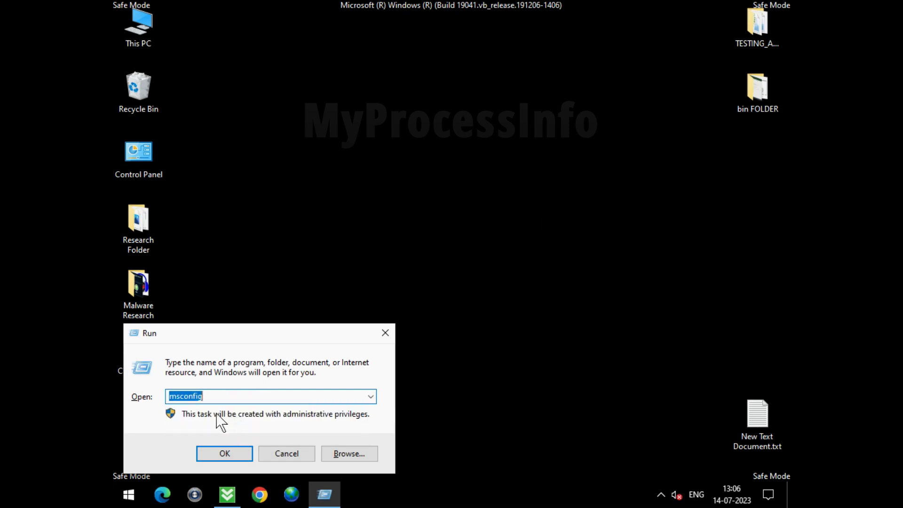
pyautogui.click(230, 448)
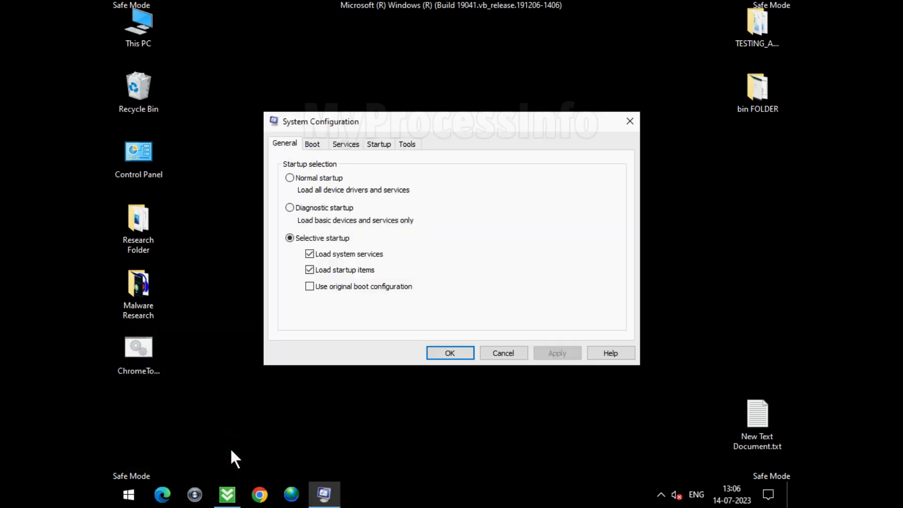
# Step: Set the startup selection to Normal startup, apply it and restart the computer
pyautogui.click(290, 178)
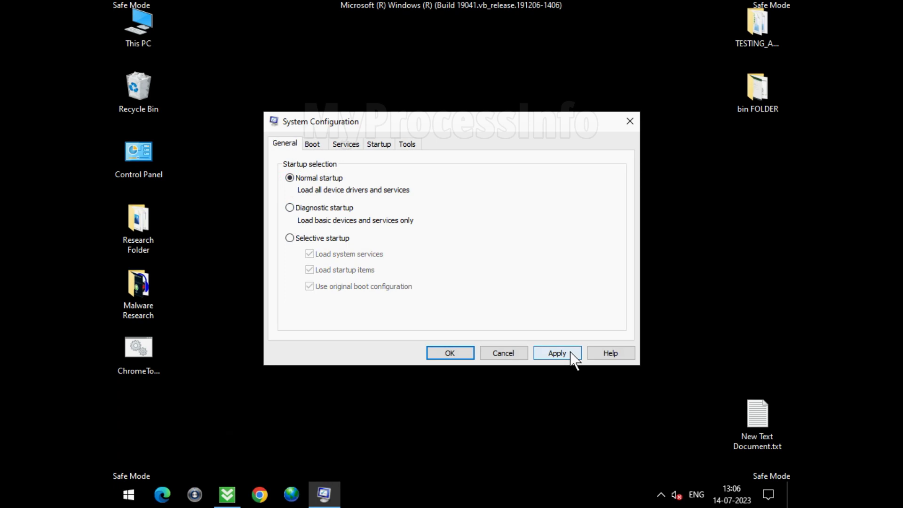
pyautogui.click(571, 352)
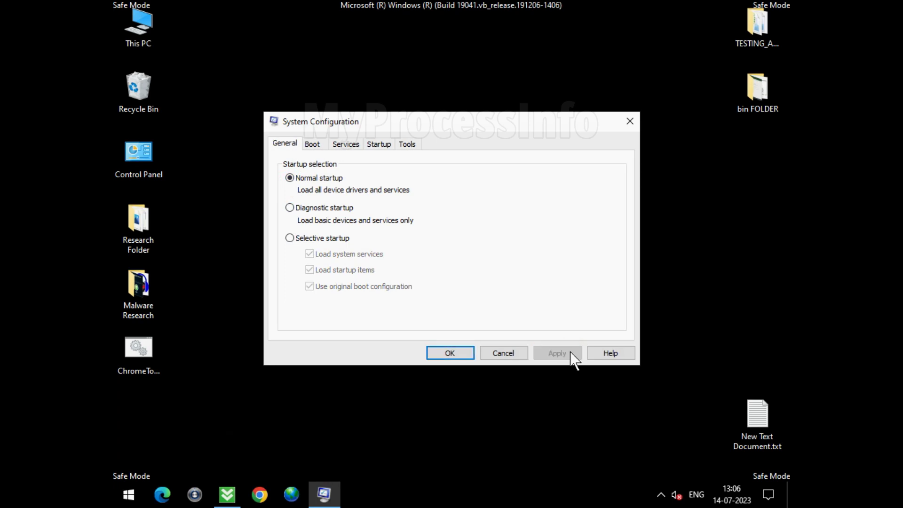
pyautogui.click(451, 355)
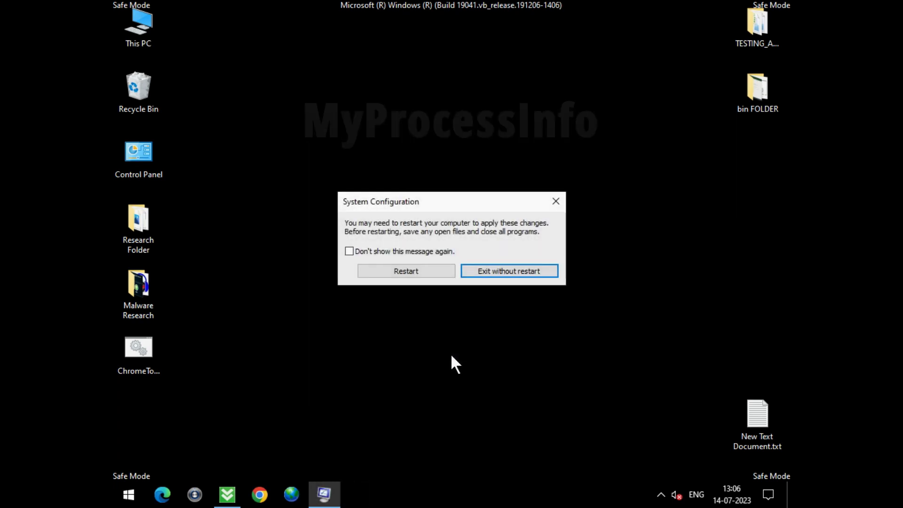
pyautogui.click(413, 281)
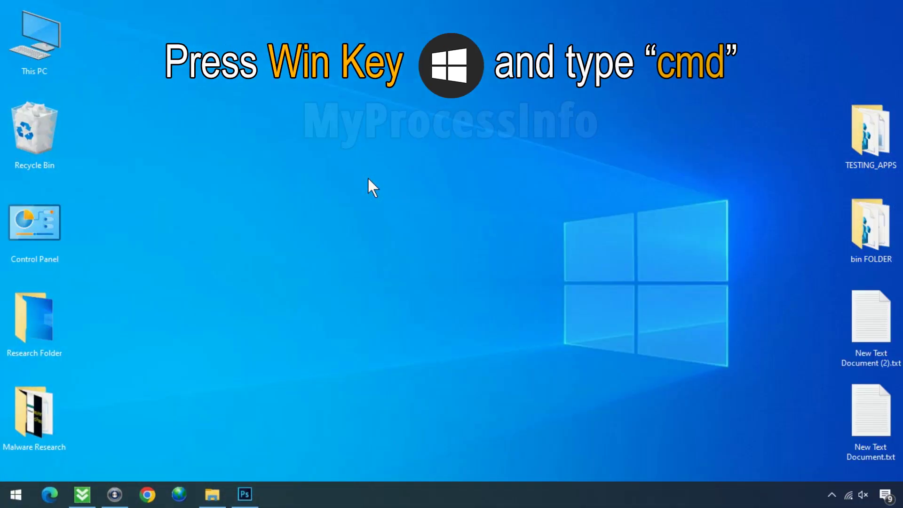
# Step: Search for cmd and open Command Prompt as administrator, approving the elevation request
pyautogui.press('super')
pyautogui.write('cmd')
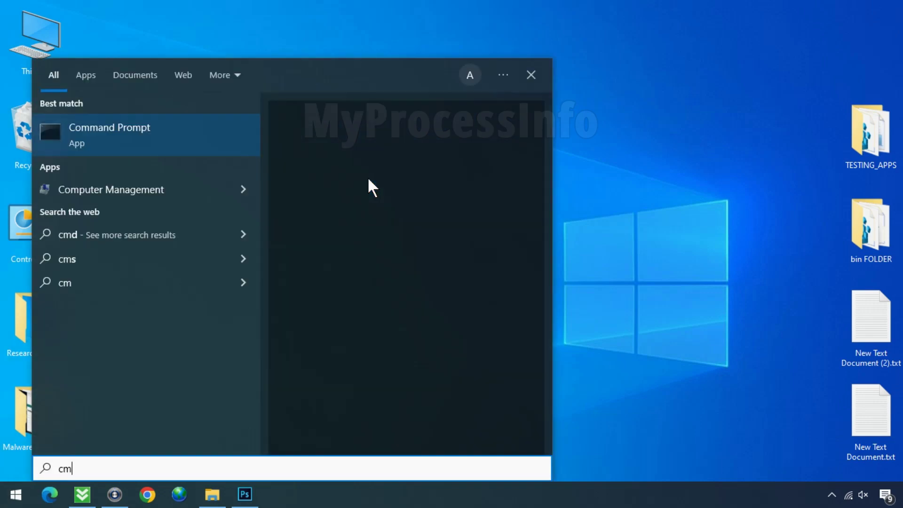
pyautogui.click(403, 259)
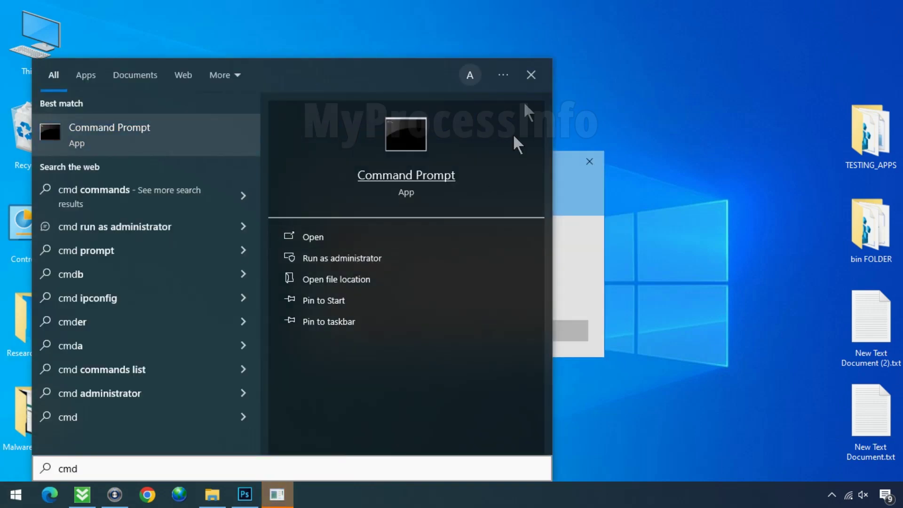
pyautogui.click(530, 76)
pyautogui.click(406, 336)
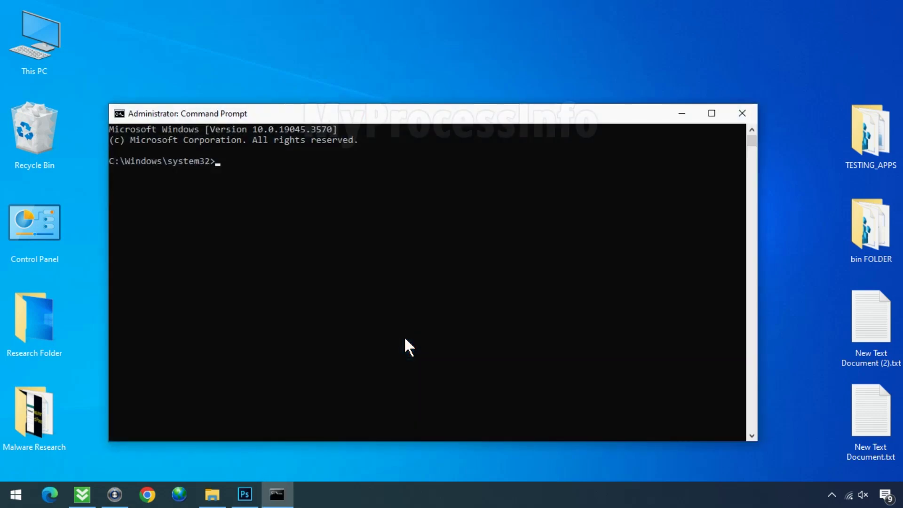
# Step: Flush the DNS cache with ipconfig /flushdns and exit Command Prompt
pyautogui.write('ip')
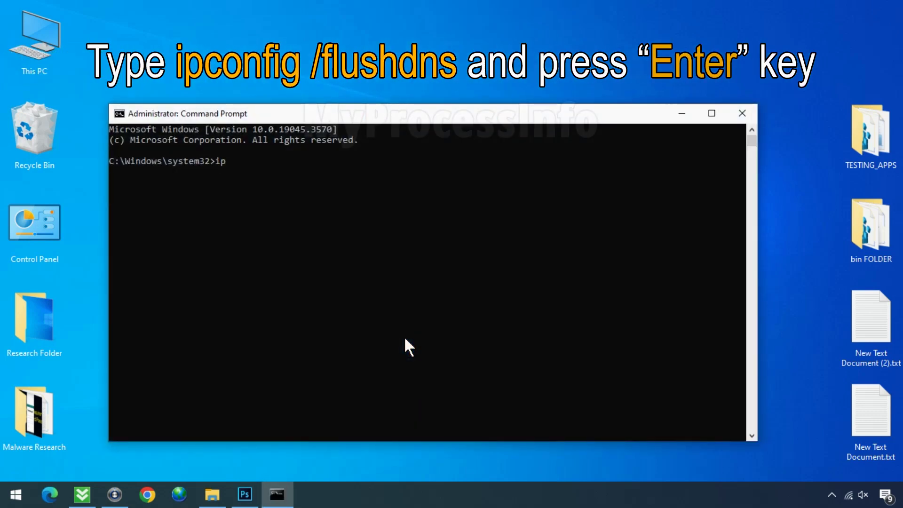
pyautogui.write('config')
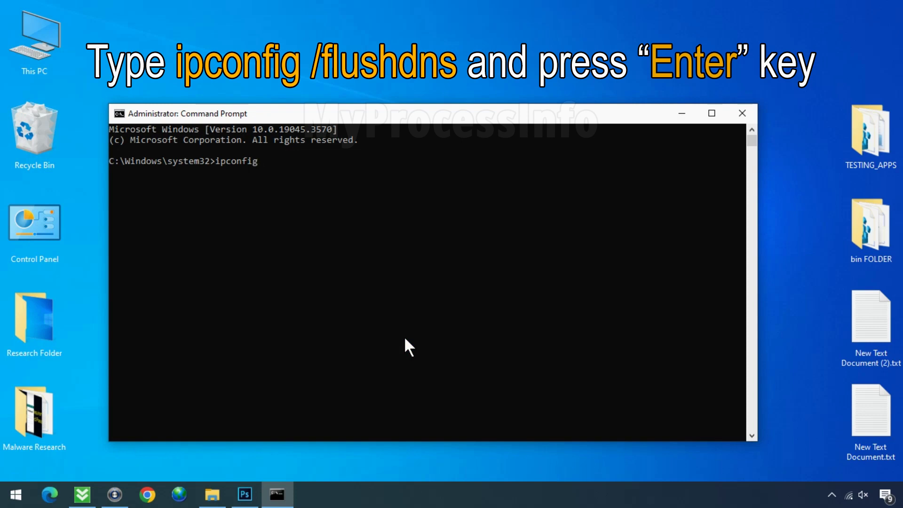
pyautogui.write(' /flushdns')
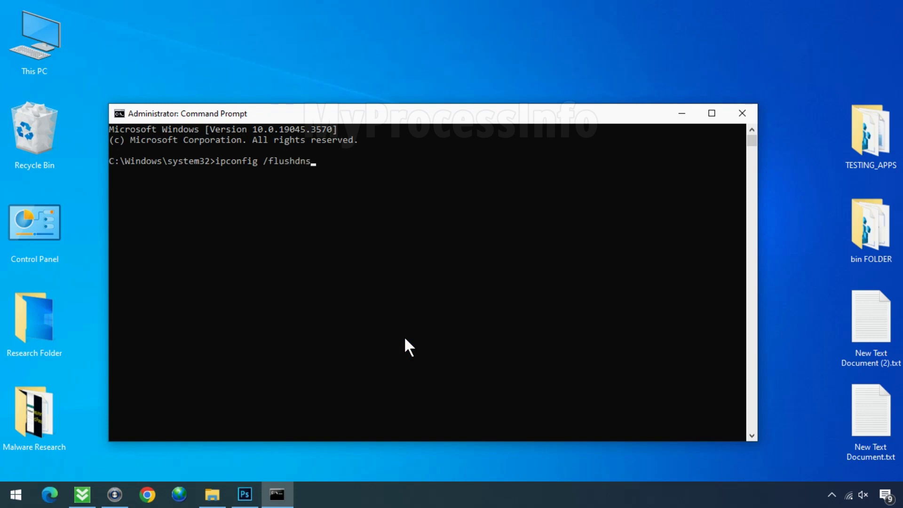
pyautogui.press('Return')
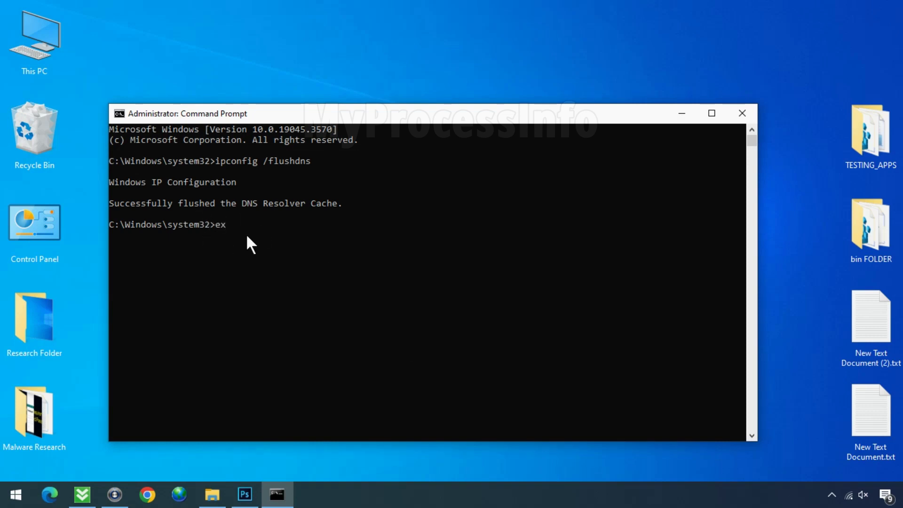
pyautogui.press('Return')
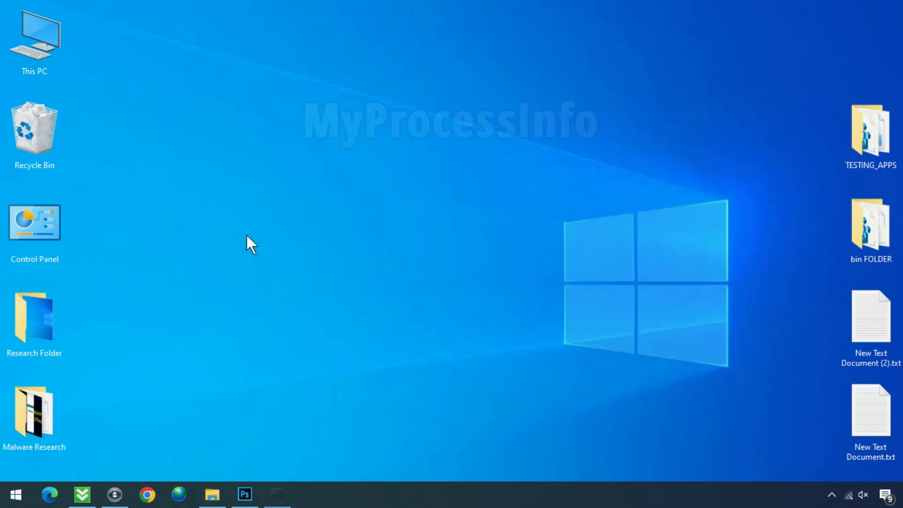